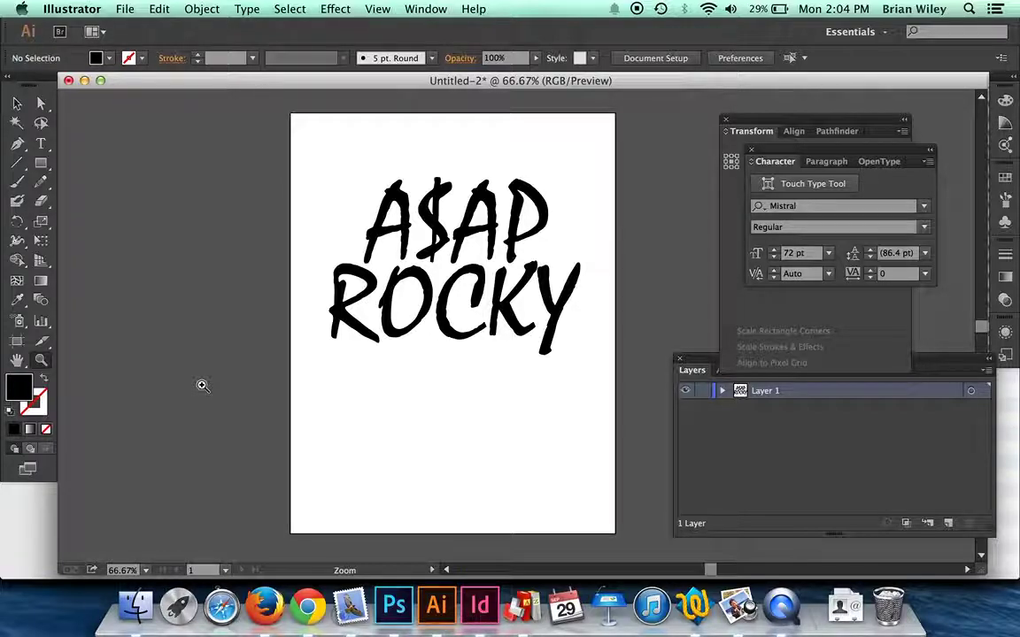
# Step: Open the File menu to reach the command for opening an existing document
pyautogui.click(130, 7)
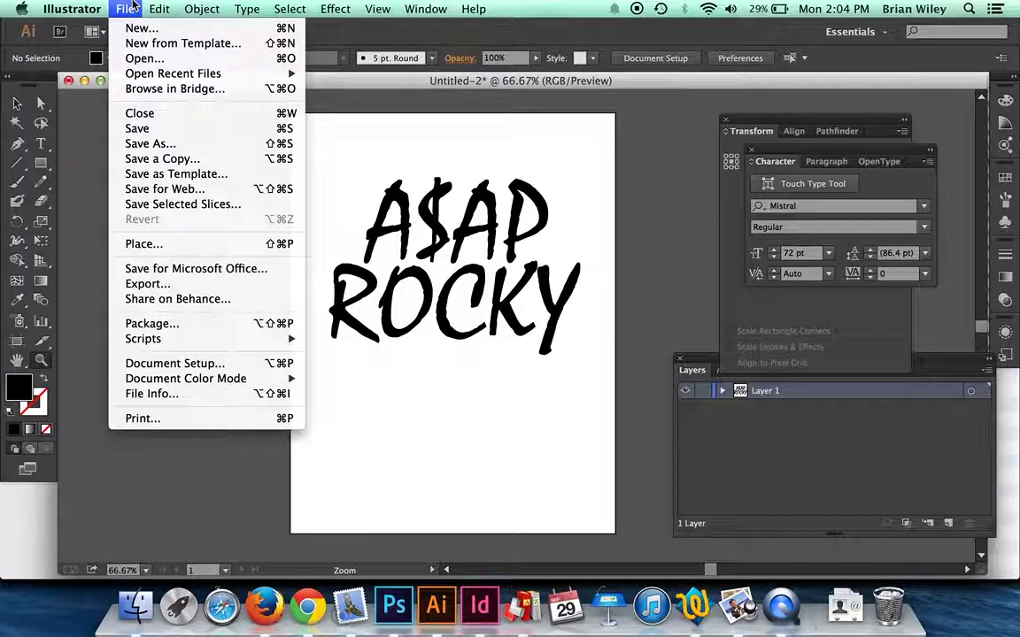
# Step: Open Animation Template.ait and ignore the missing linked PDF alert
pyautogui.click(145, 58)
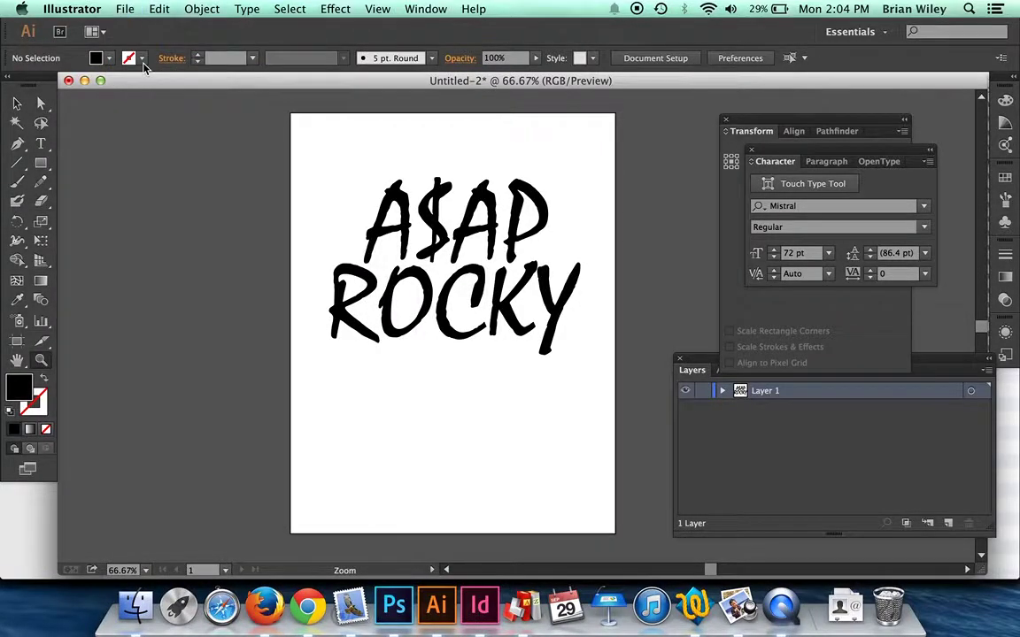
pyautogui.scroll(-5, 451, 337)
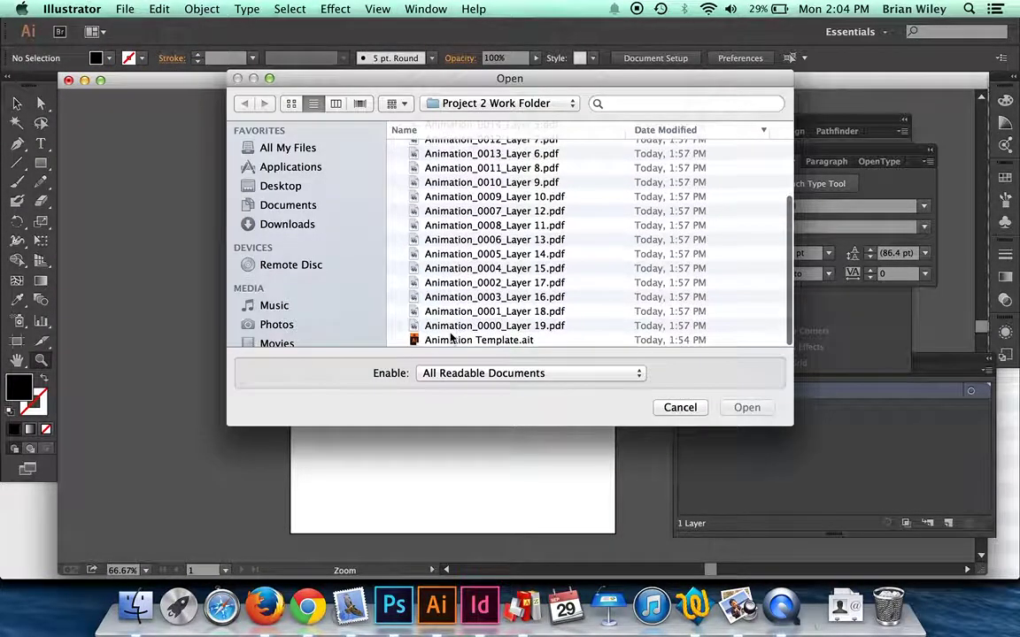
pyautogui.click(451, 338)
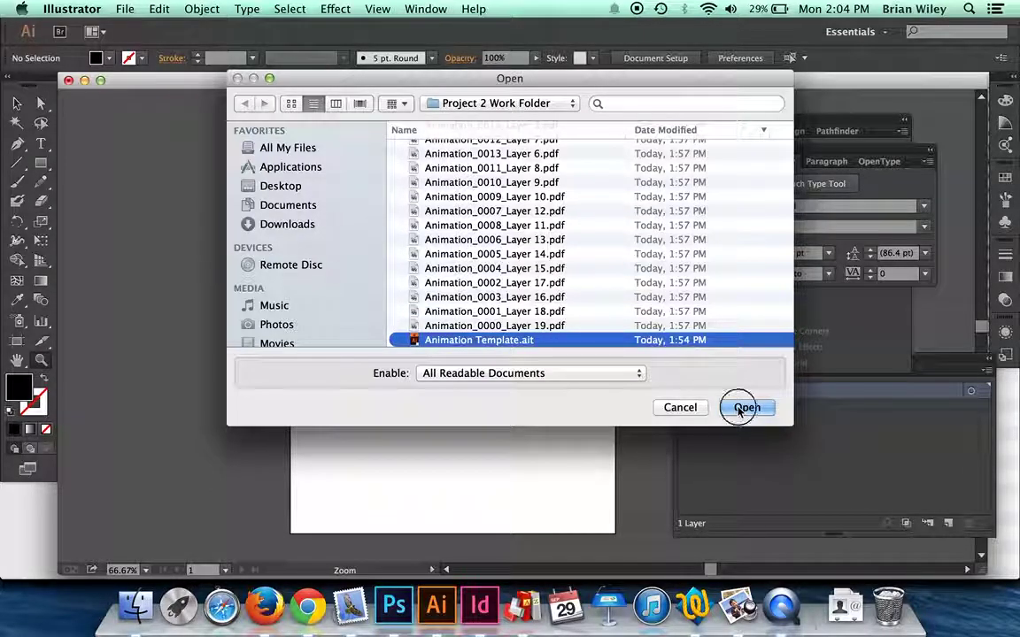
pyautogui.click(746, 408)
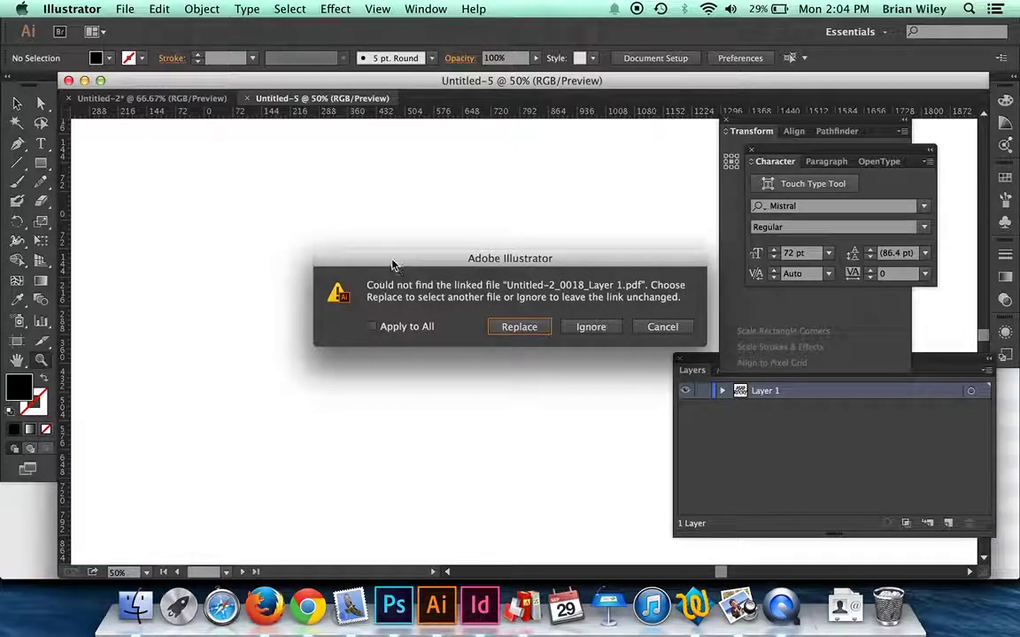
pyautogui.moveTo(391, 257); pyautogui.dragTo(246, 167)
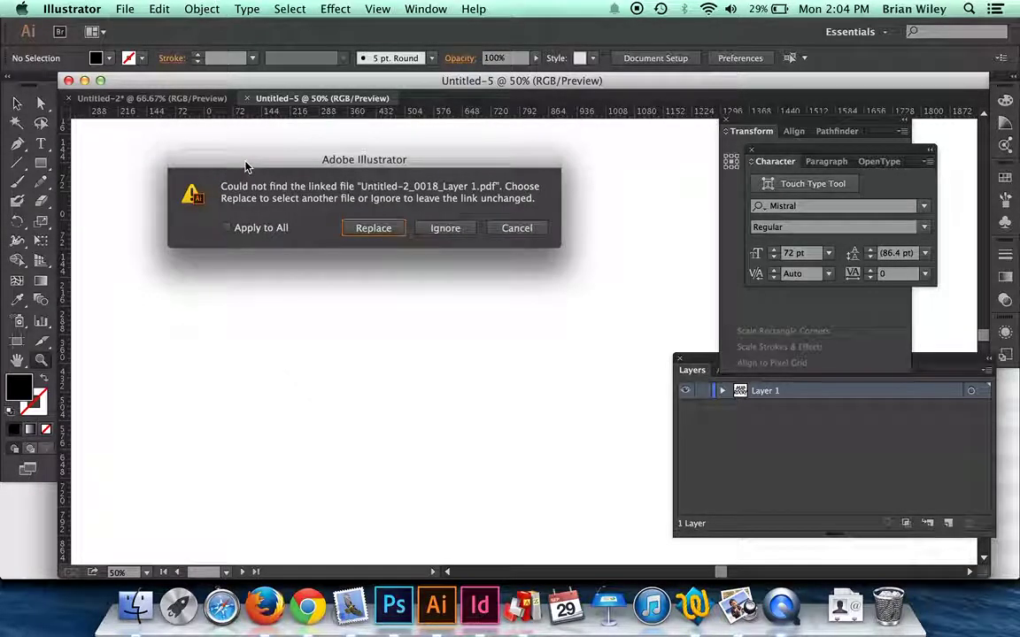
pyautogui.click(444, 228)
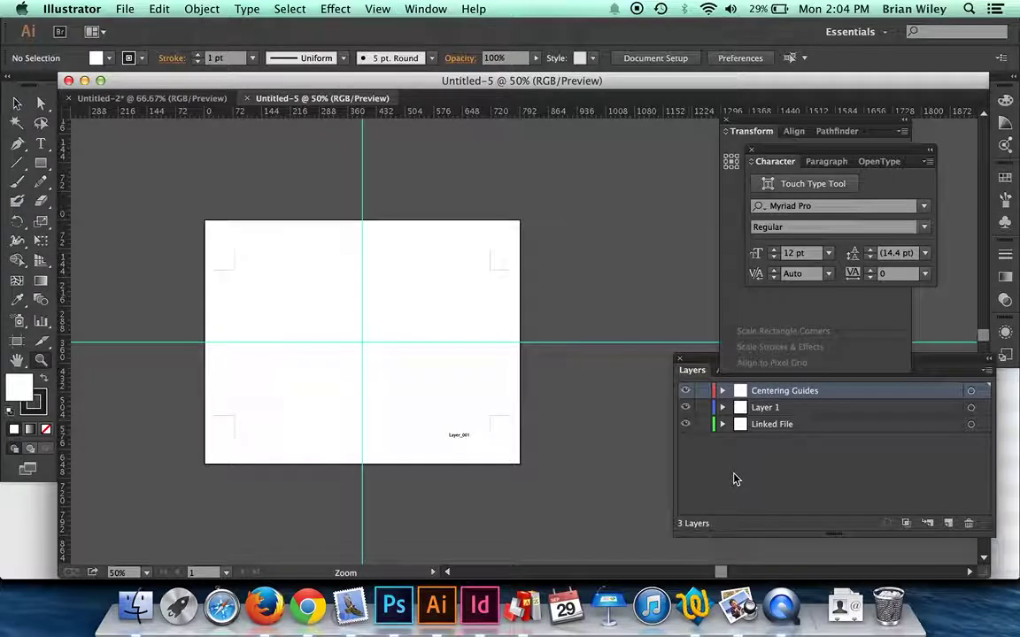
# Step: Expand the Linked File layer and select the placed Untitled-2_0018_Layer 1.pdf
pyautogui.click(722, 425)
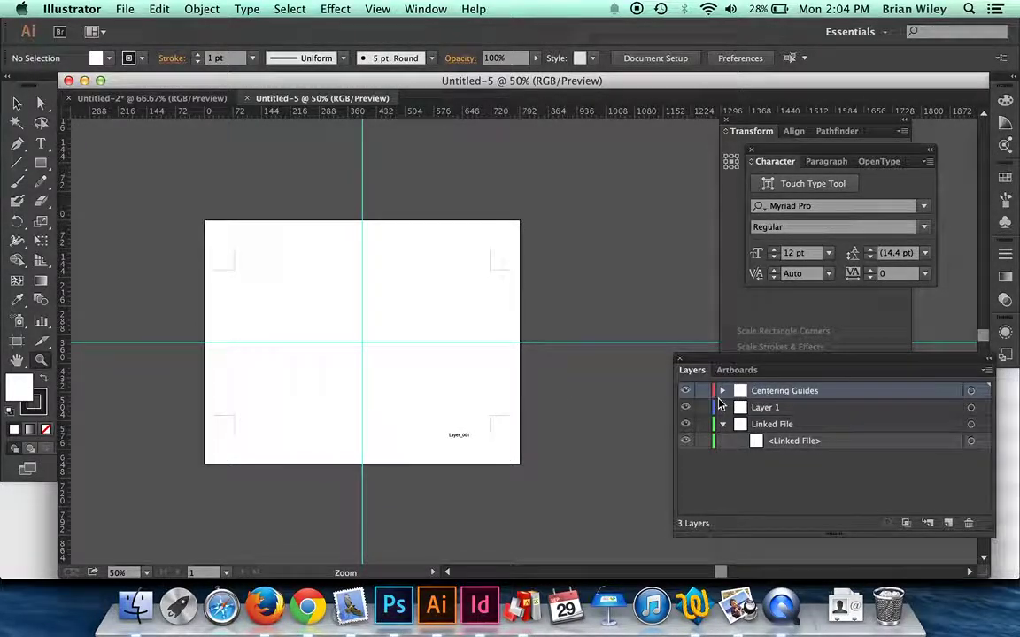
pyautogui.click(721, 425)
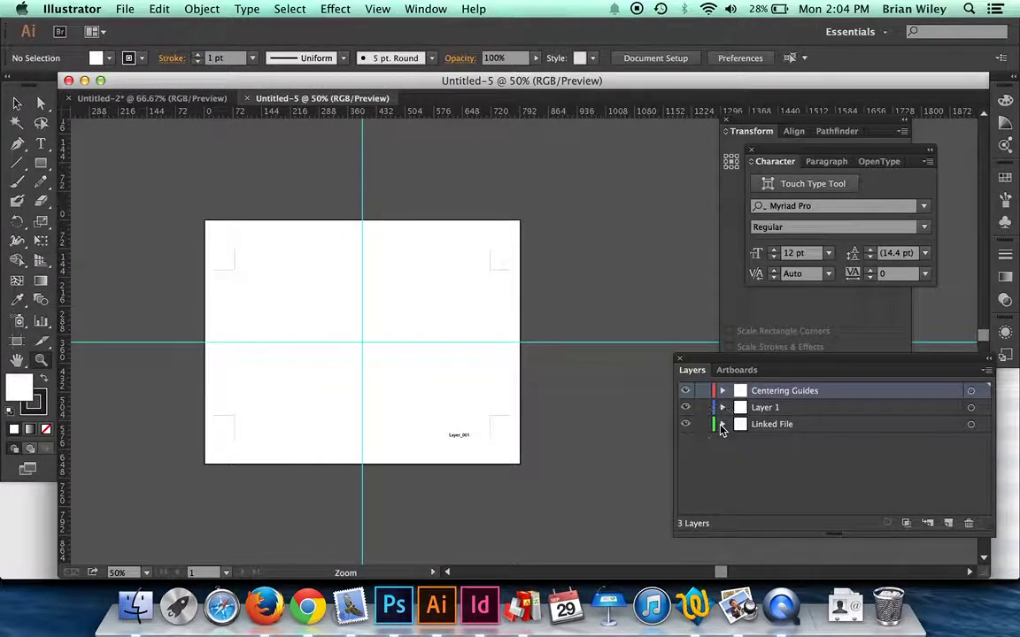
pyautogui.click(721, 425)
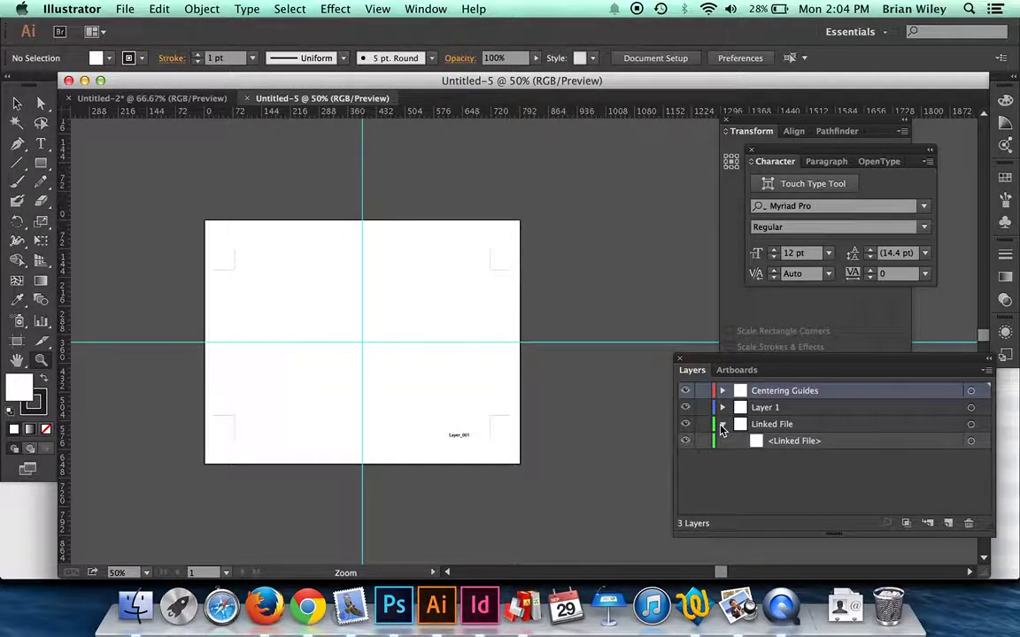
pyautogui.click(971, 441)
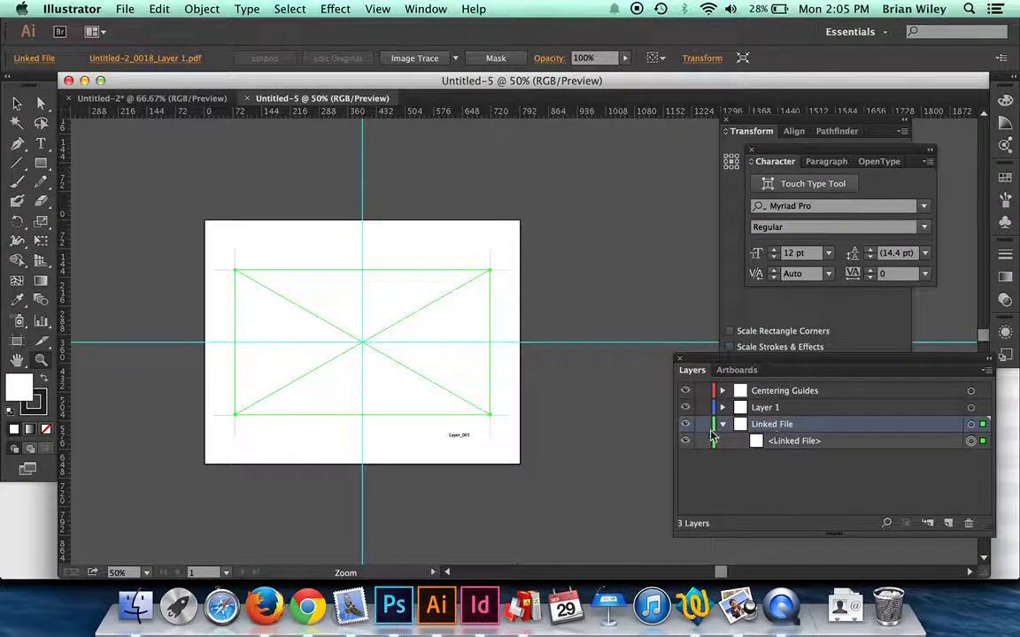
# Step: Reselect the linked Untitled-2_0018_Layer 1.pdf with the Selection tool and show its link options
pyautogui.press('v')
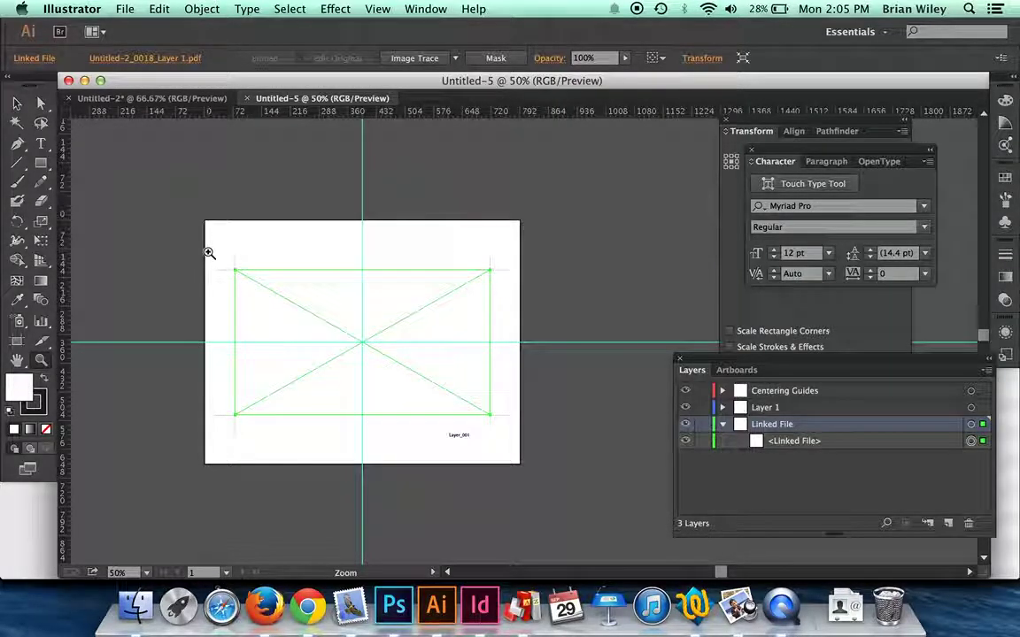
pyautogui.press('v')
pyautogui.click(274, 236)
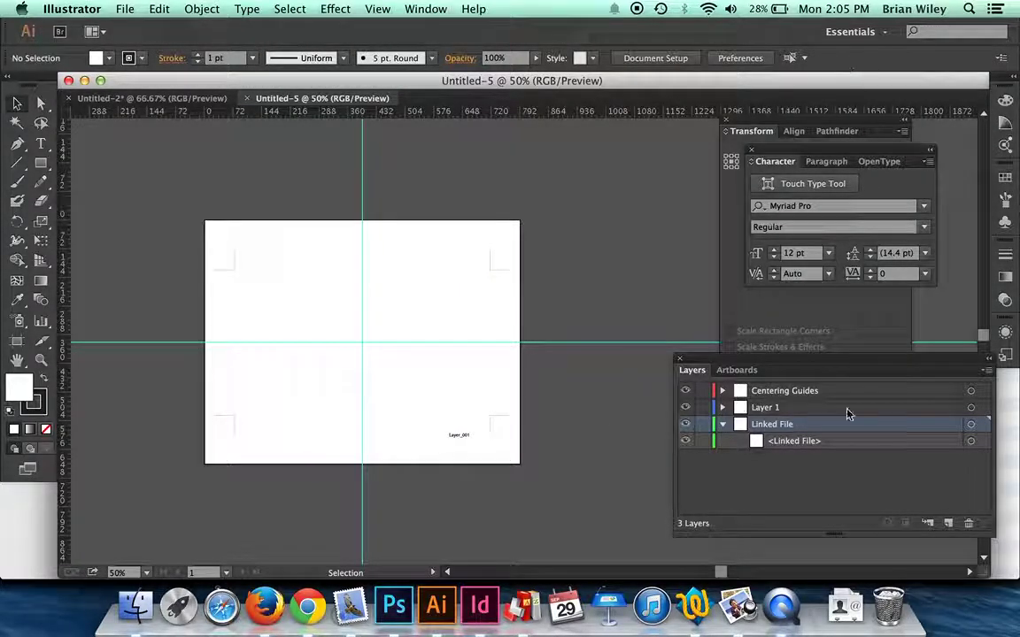
pyautogui.click(972, 442)
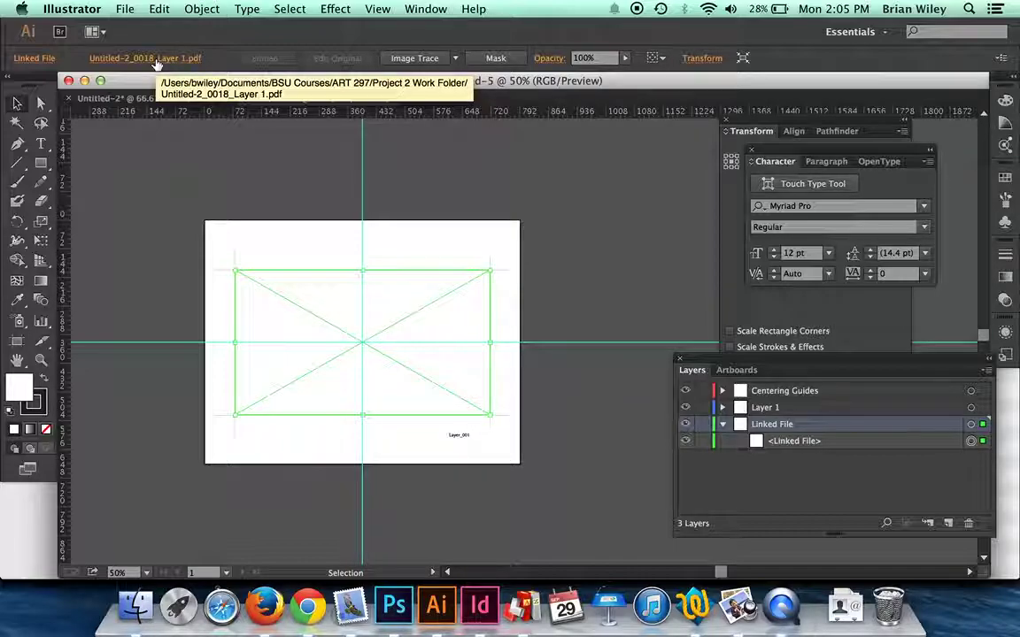
pyautogui.click(156, 60)
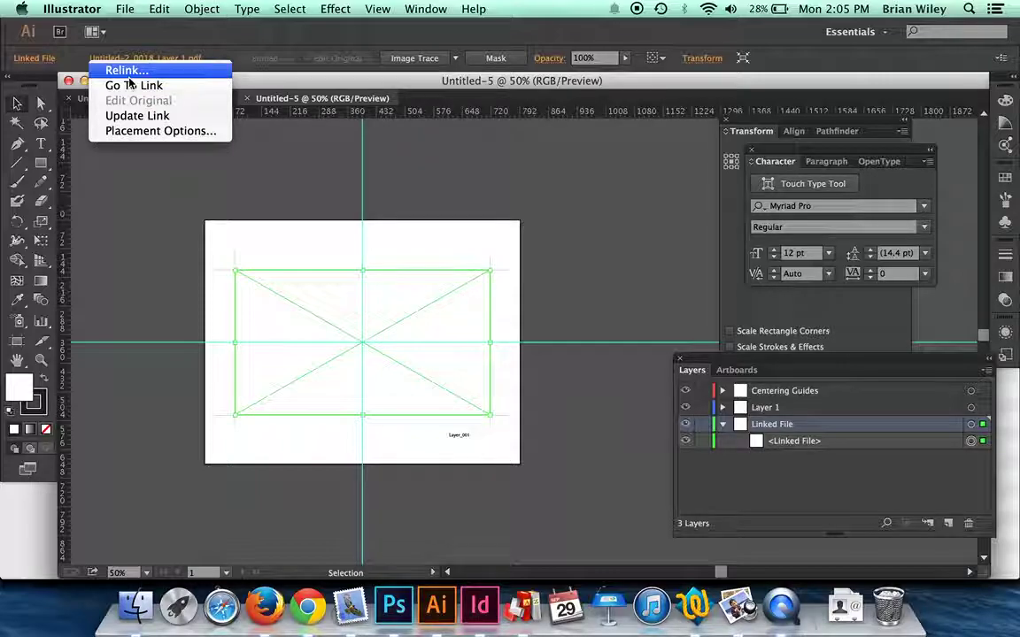
# Step: Relink the placeholder to Animation_0000_Layer 19.pdf, accepting the default PDF crop settings
pyautogui.click(118, 71)
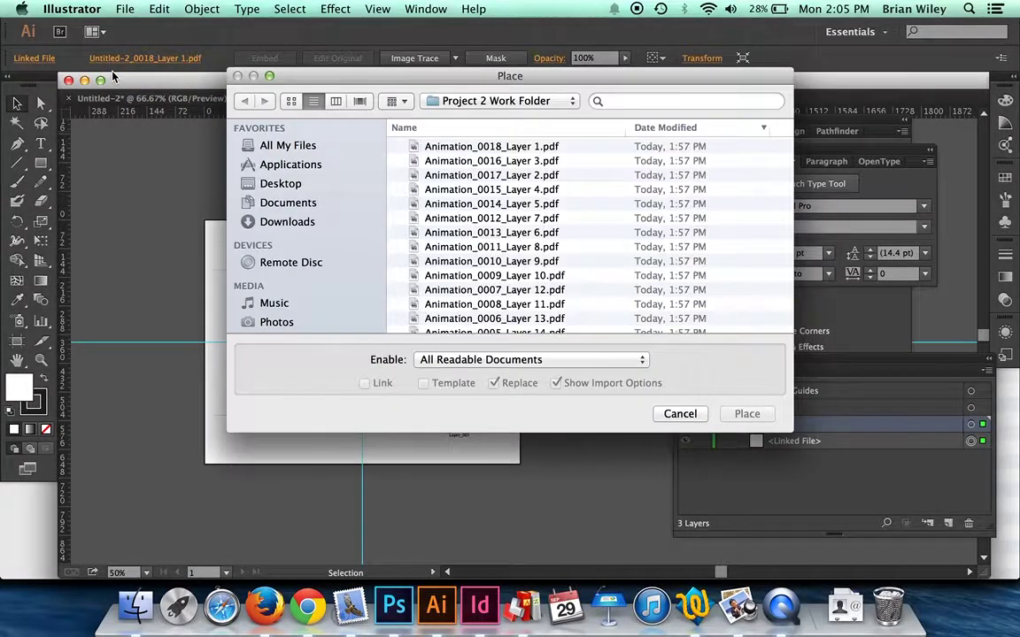
pyautogui.scroll(-5, 571, 175)
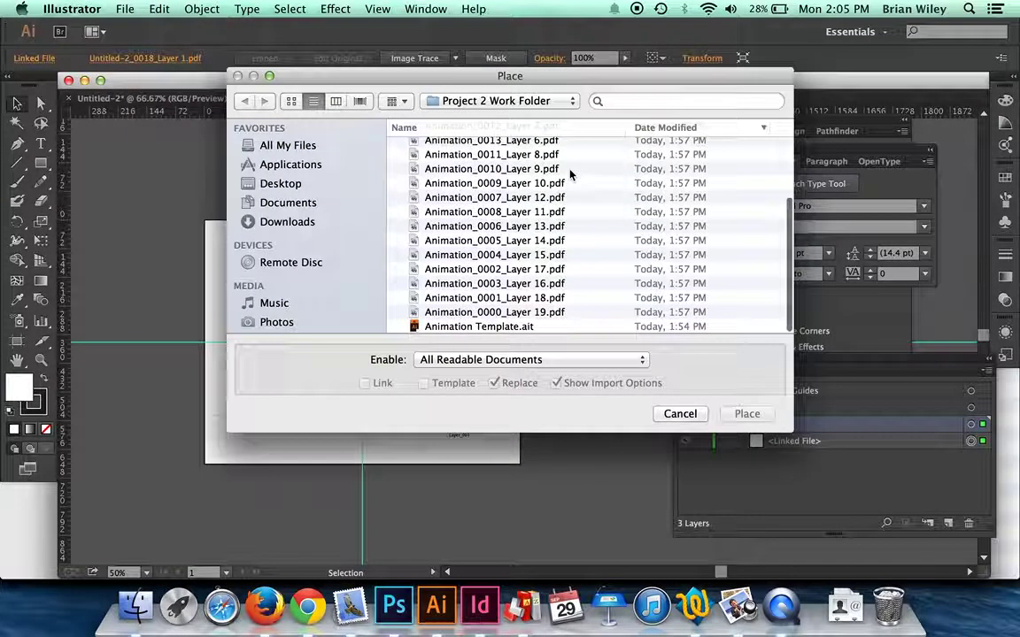
pyautogui.scroll(5, 571, 174)
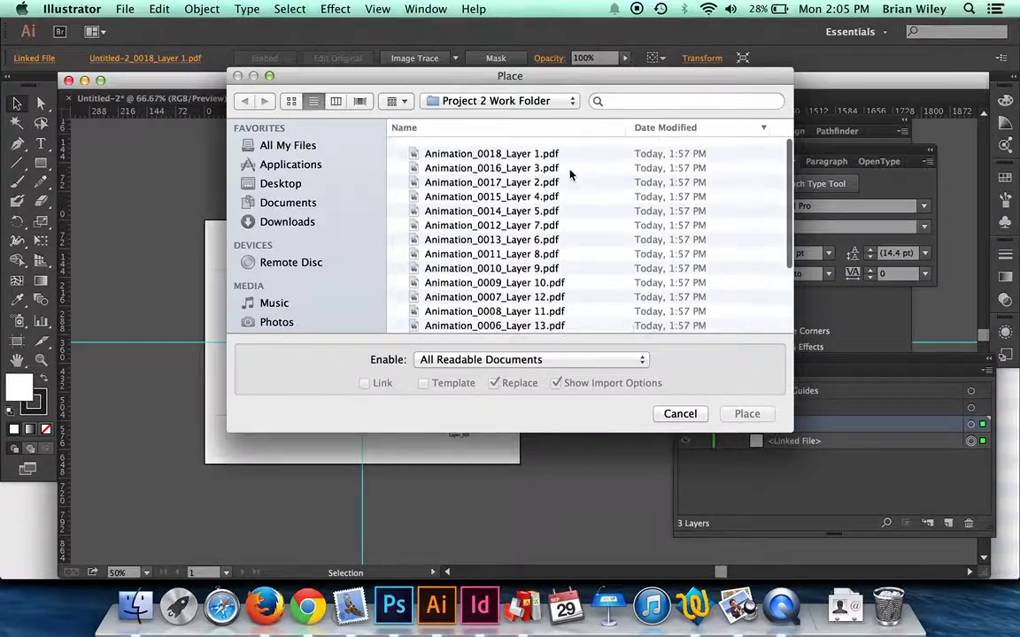
pyautogui.click(527, 147)
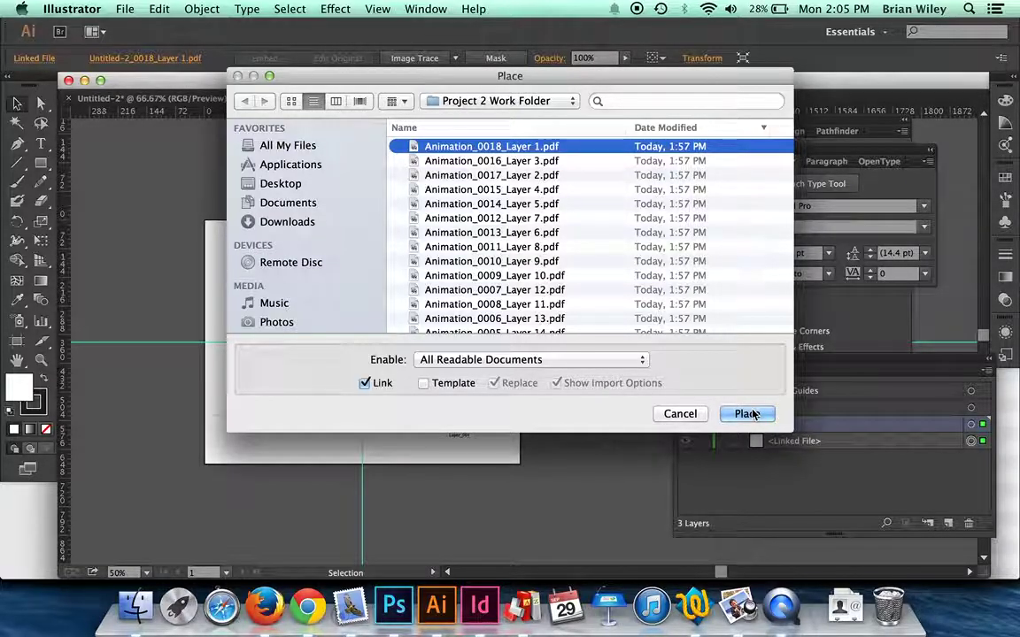
pyautogui.scroll(-5, 499, 314)
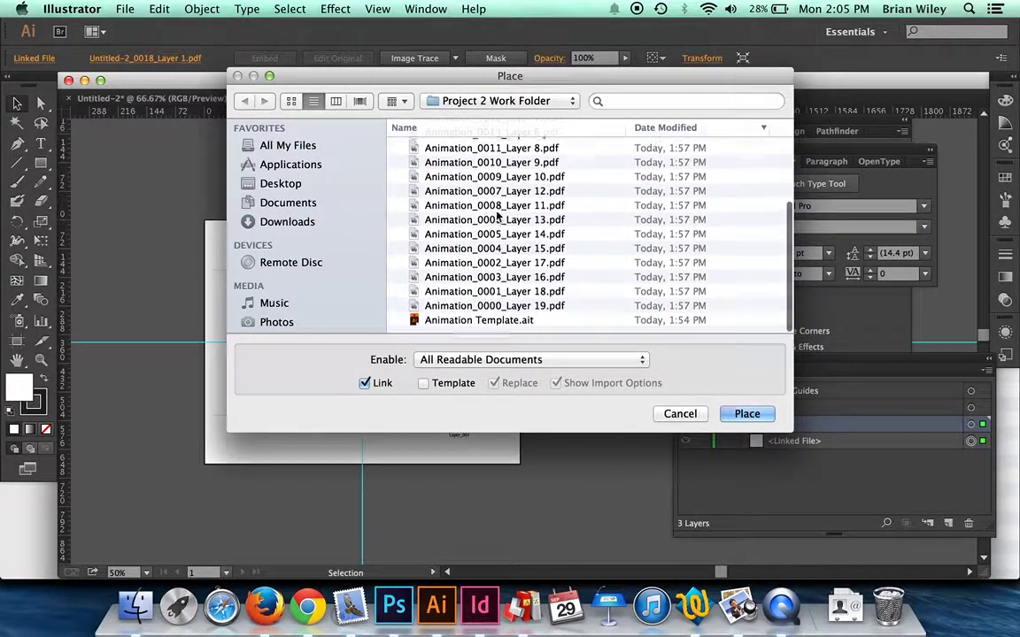
pyautogui.click(499, 312)
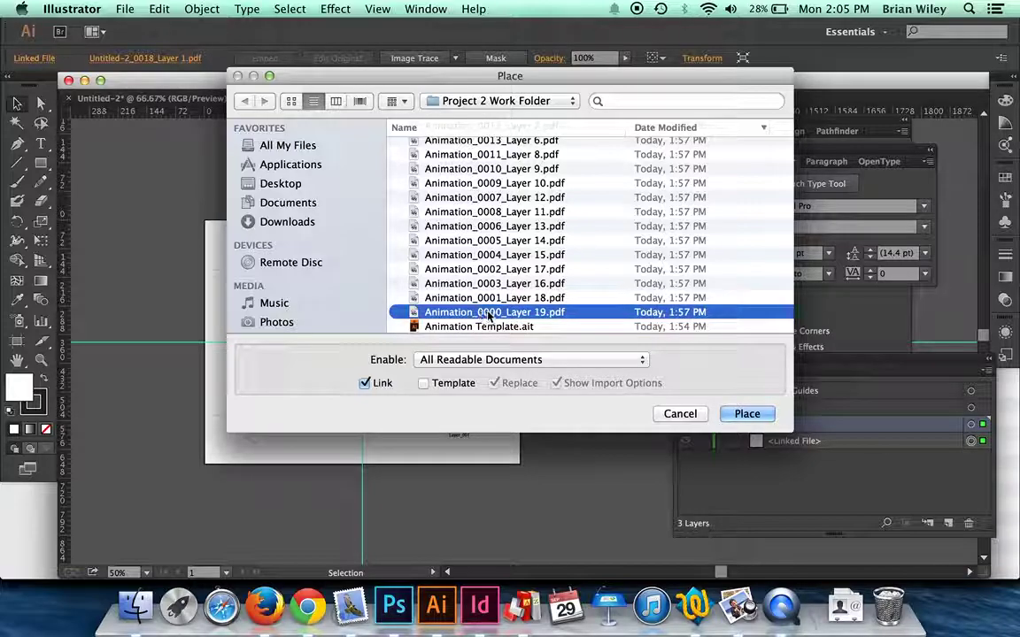
pyautogui.click(749, 413)
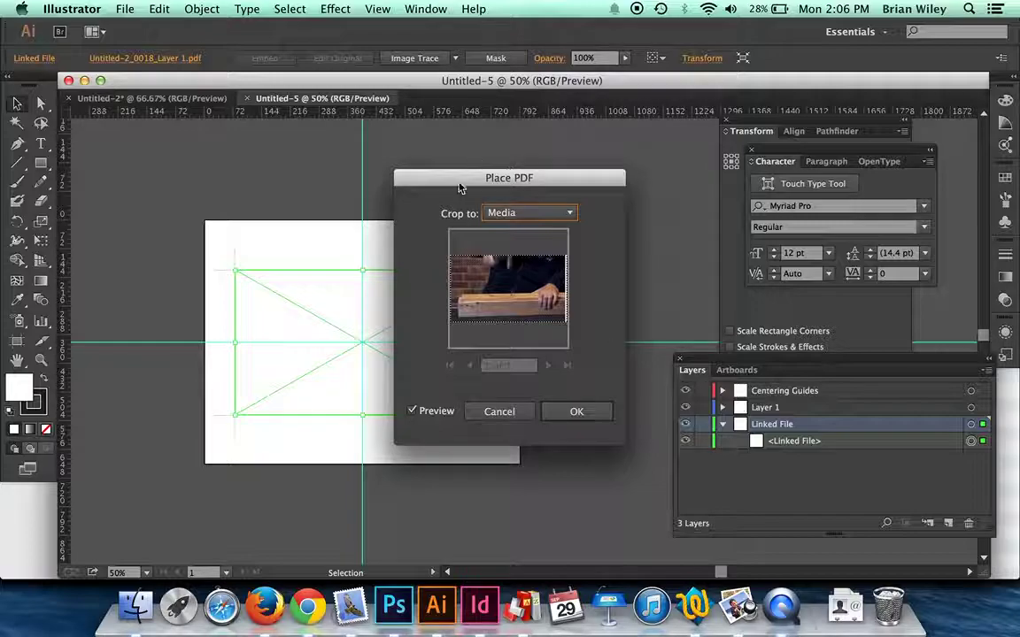
pyautogui.click(572, 410)
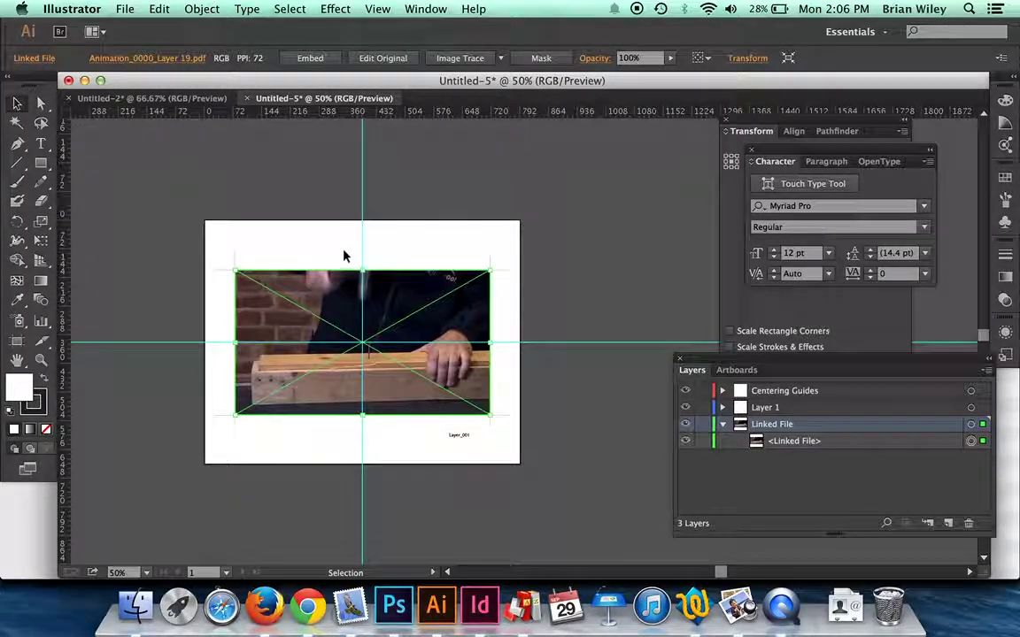
pyautogui.click(317, 250)
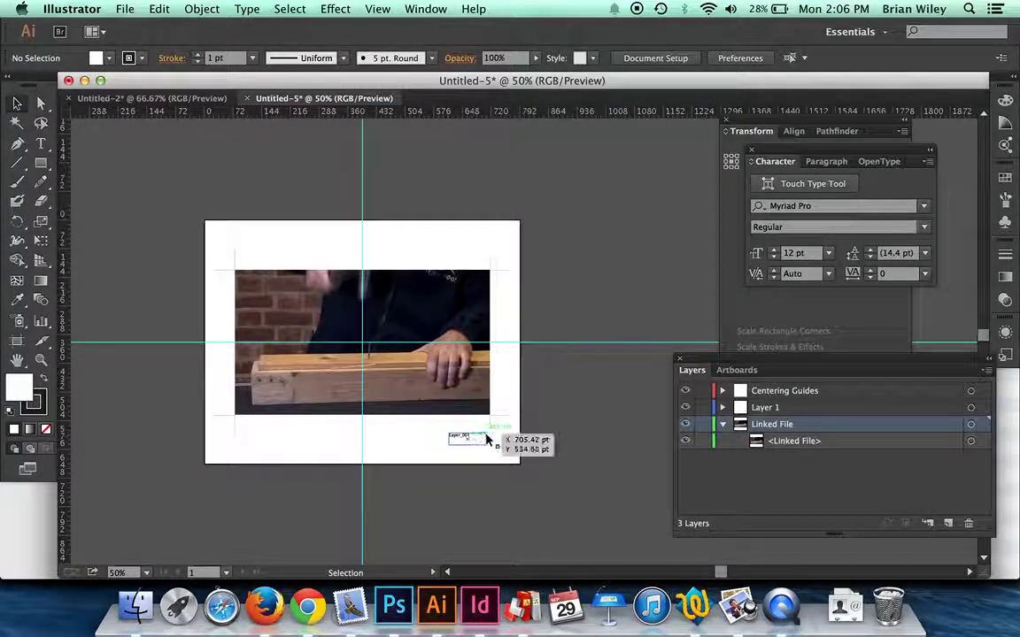
# Step: Select the Layer_001 label inside Layer 1, then bring up the File menu
pyautogui.click(722, 408)
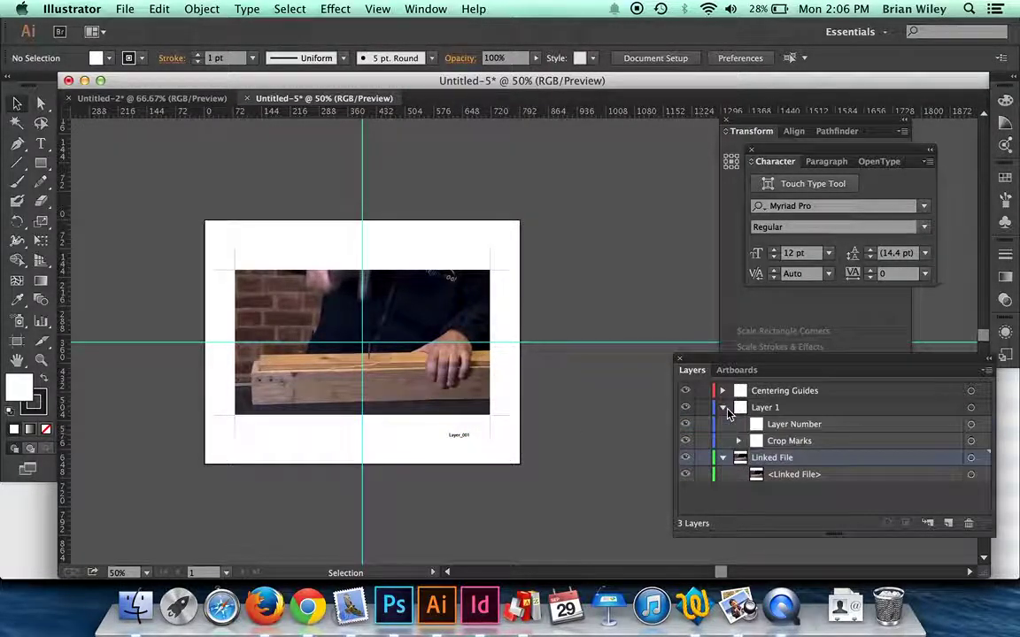
pyautogui.click(970, 424)
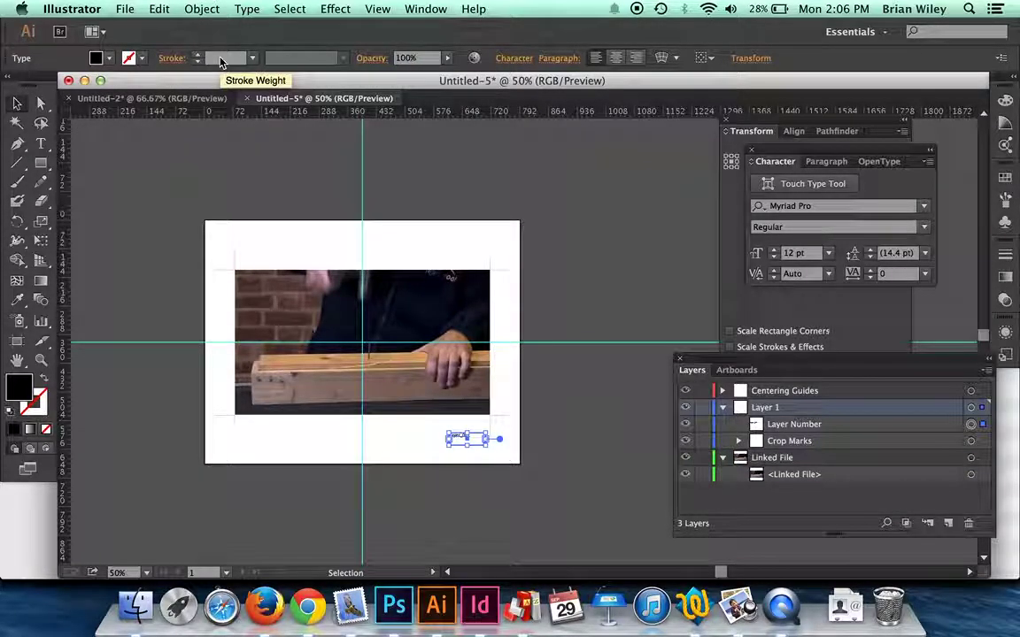
pyautogui.click(123, 8)
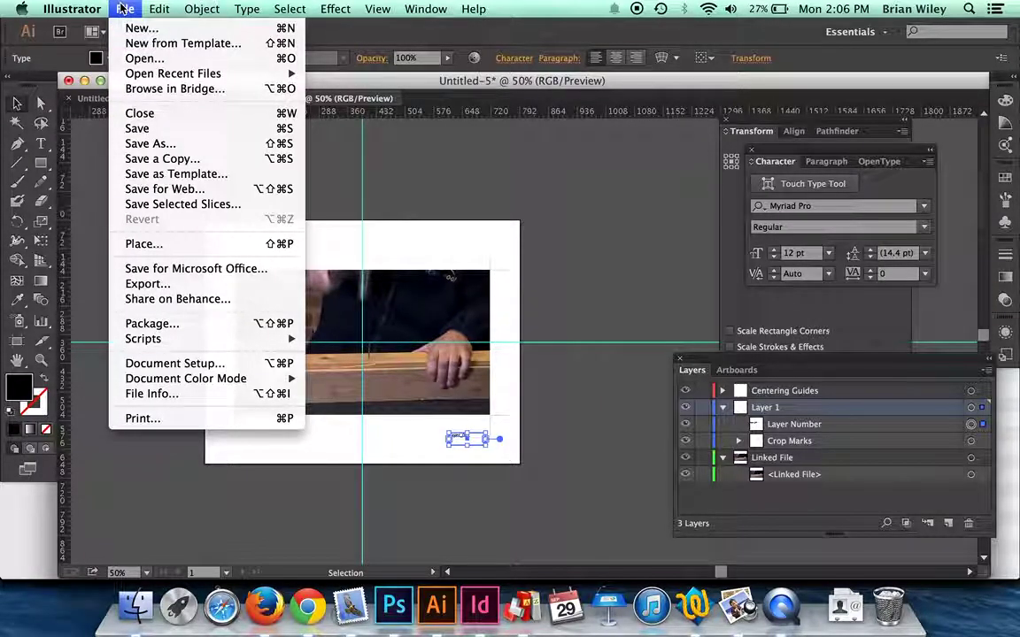
# Step: Save the document as Animation Layer 001.ai with the default Illustrator options
pyautogui.click(147, 143)
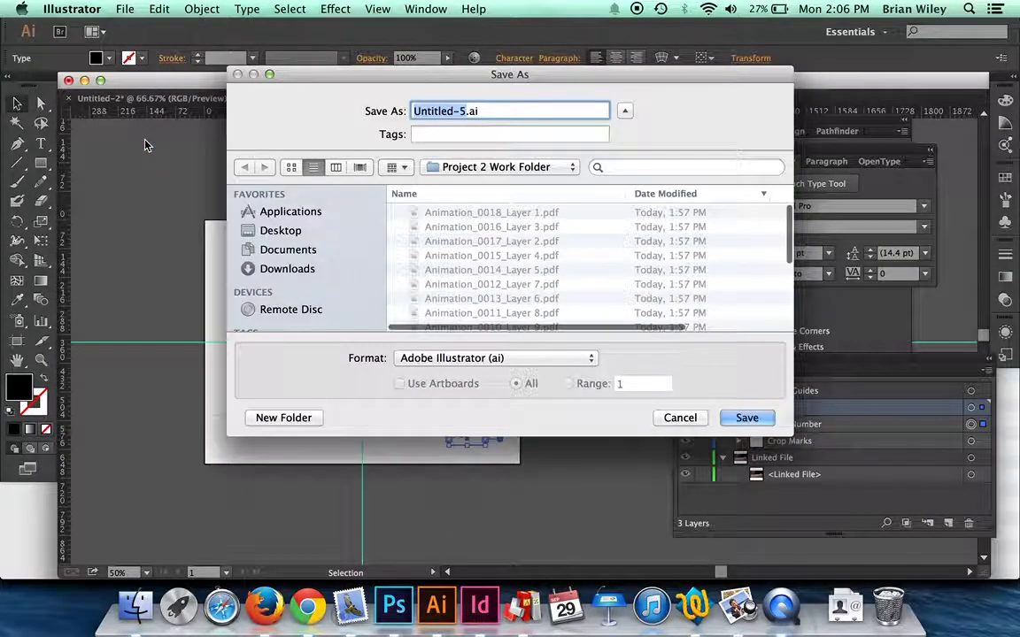
pyautogui.write('Animation L')
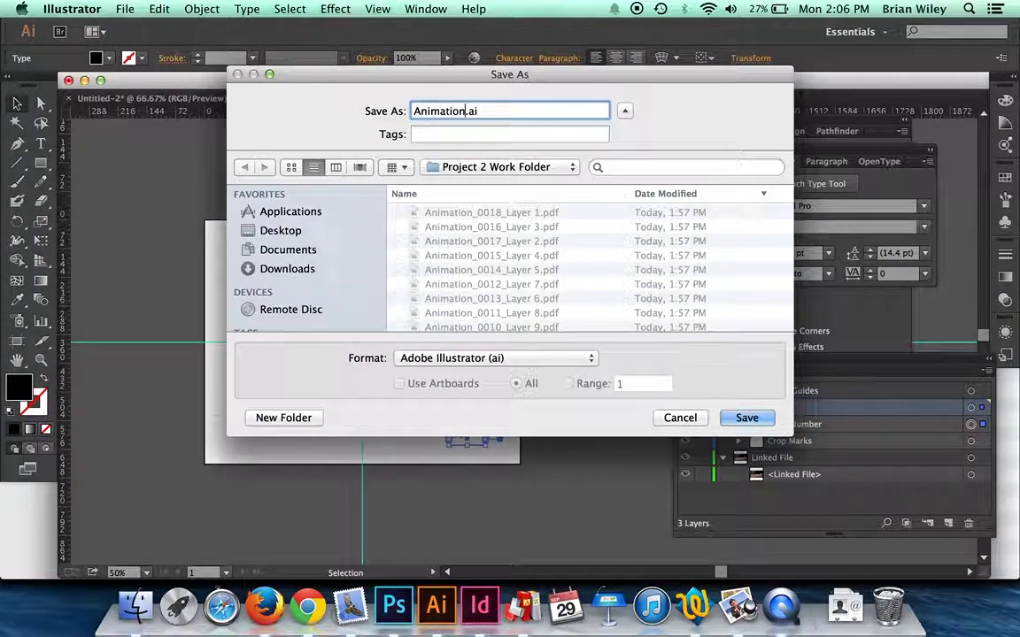
pyautogui.write('ayer 001')
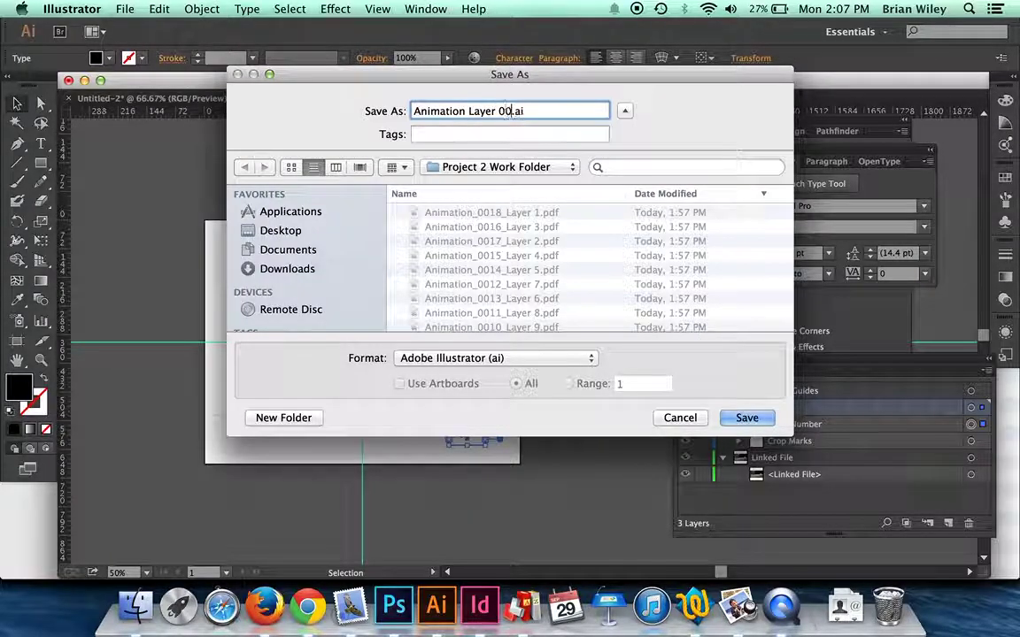
pyautogui.press('Return')
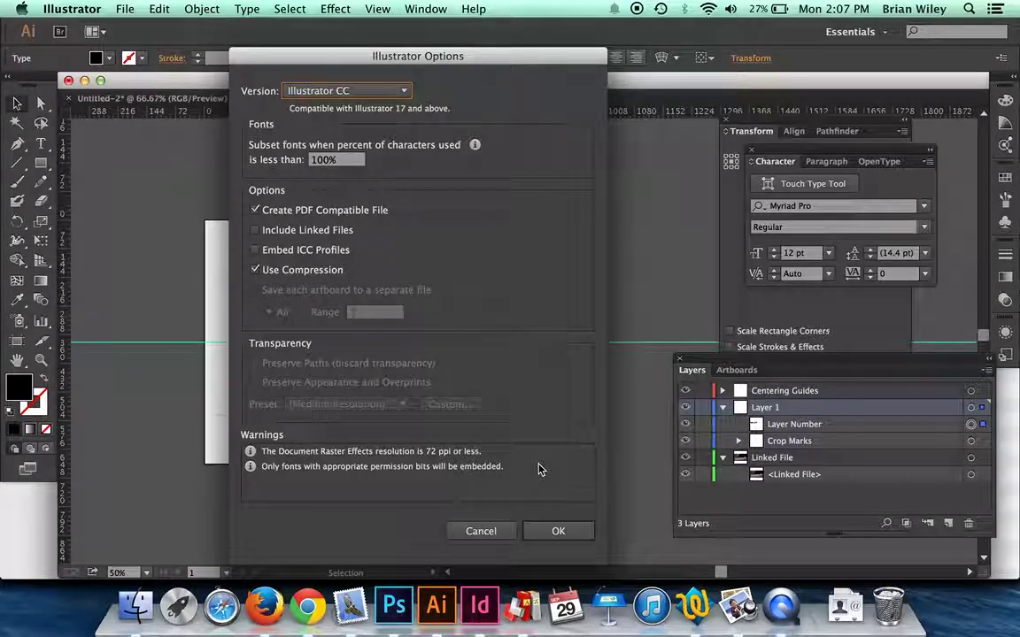
pyautogui.click(554, 532)
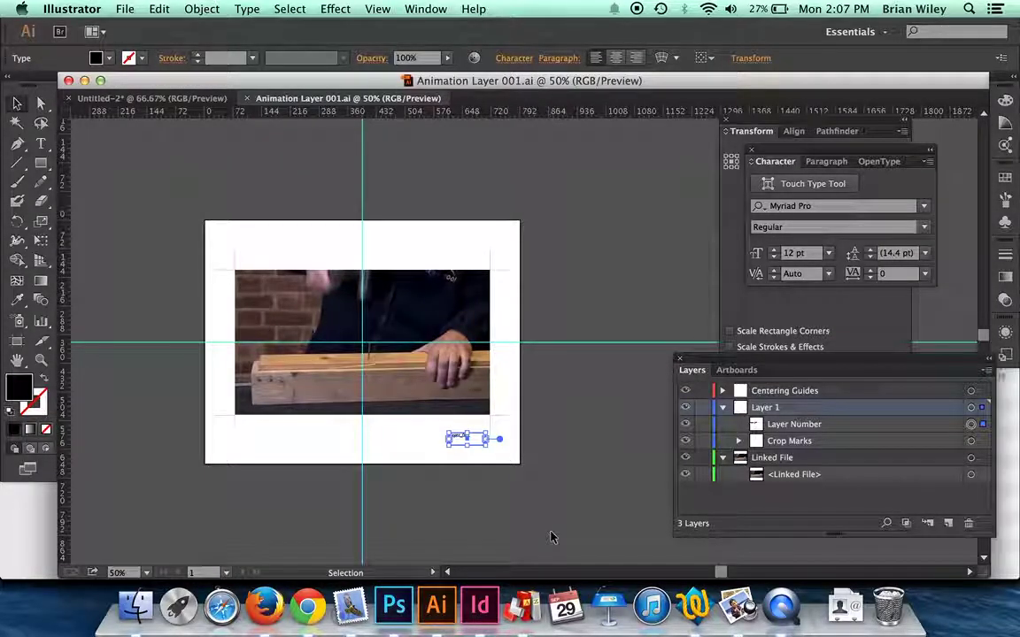
# Step: Relink the selected frame image from Animation_0000_Layer 19.pdf to Animation_0001_Layer 18.pdf
pyautogui.click(971, 479)
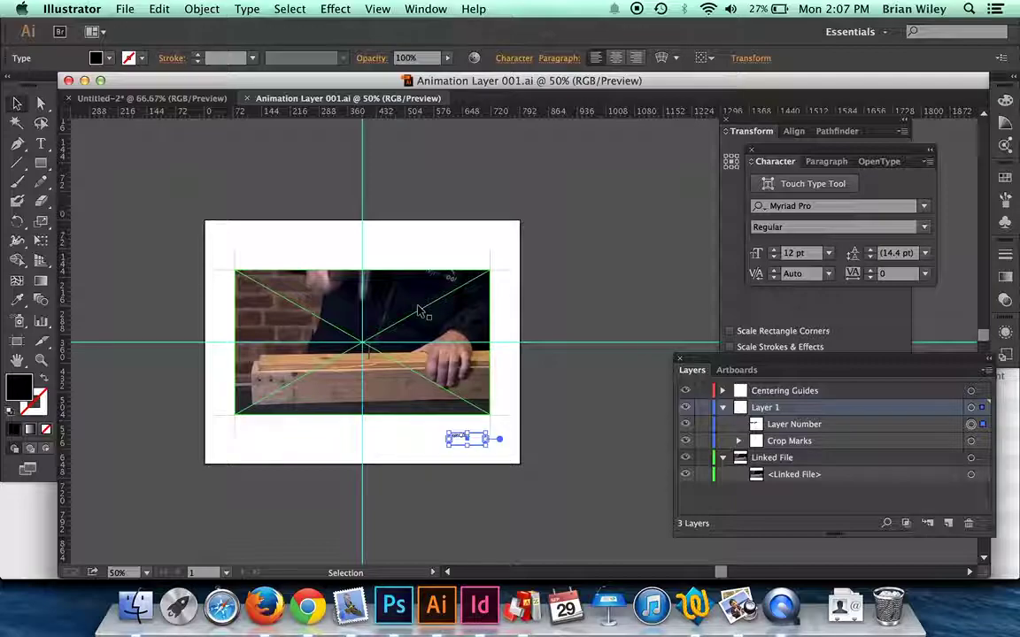
pyautogui.click(971, 475)
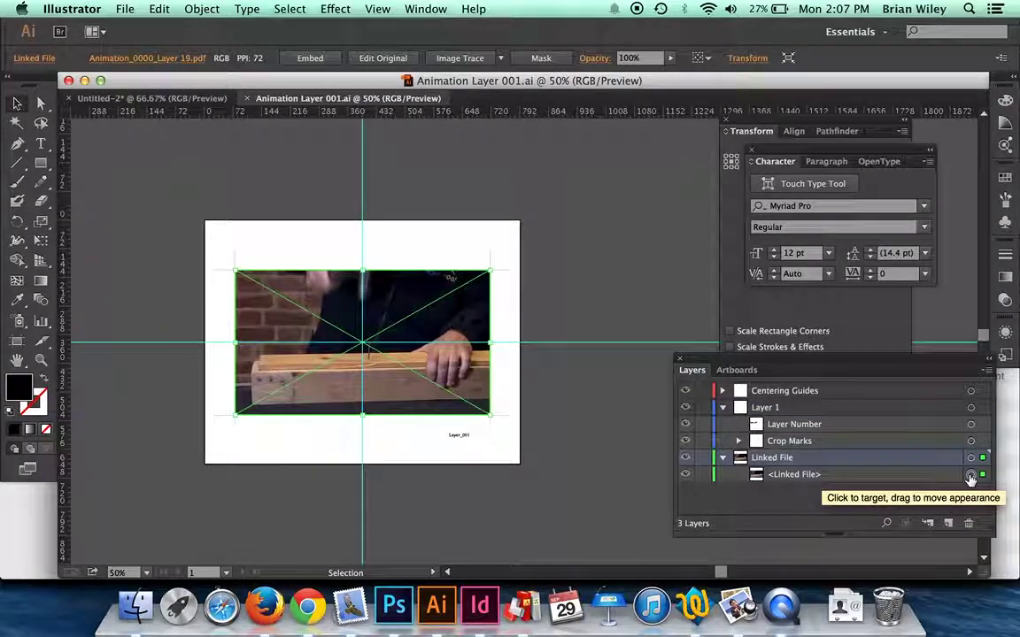
pyautogui.click(135, 67)
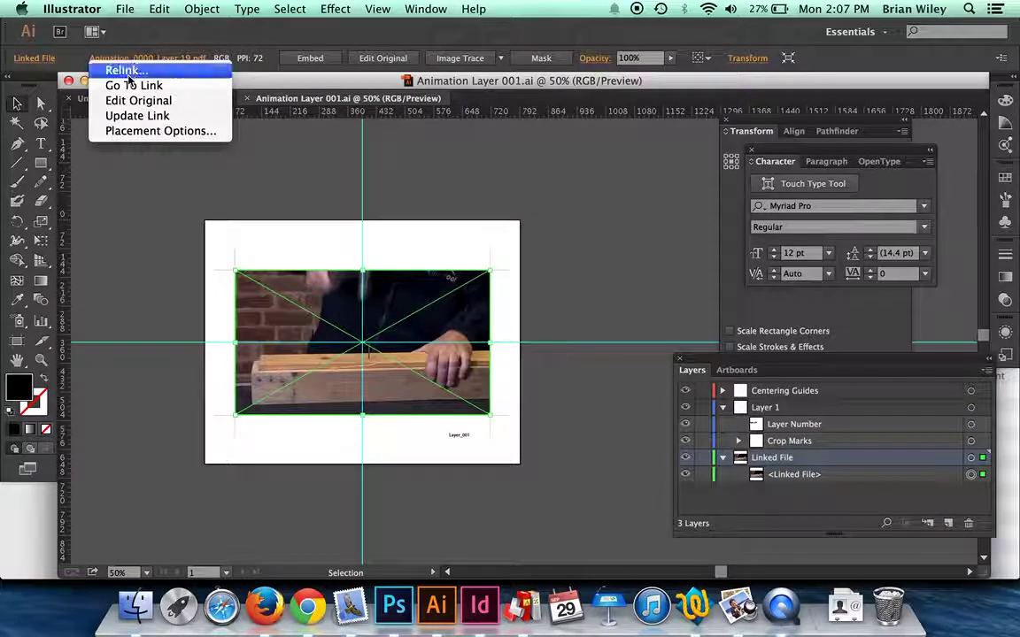
pyautogui.click(126, 71)
pyautogui.scroll(-5, 513, 262)
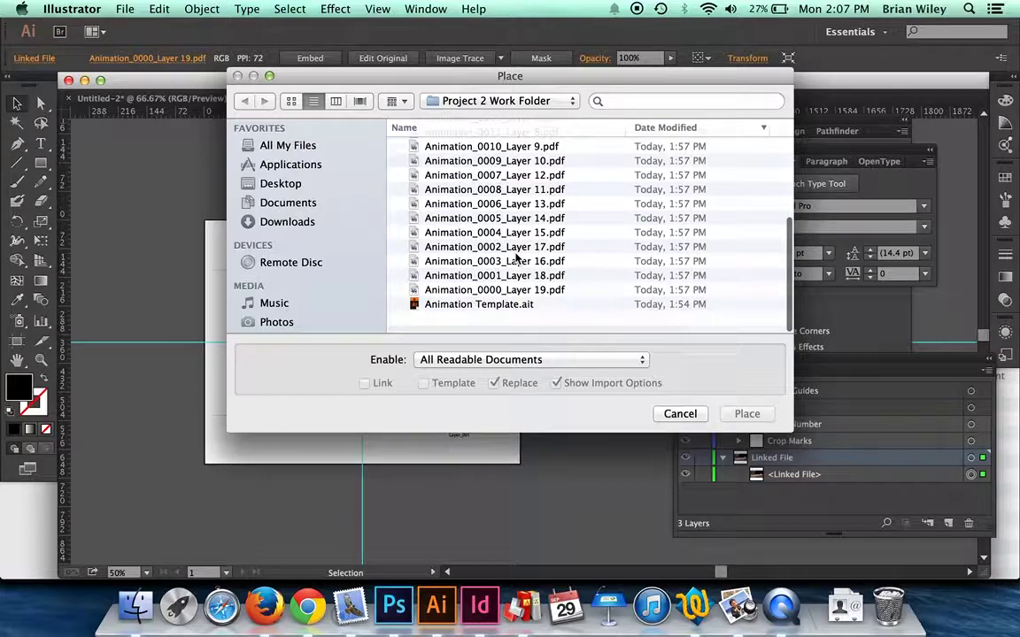
pyautogui.click(482, 298)
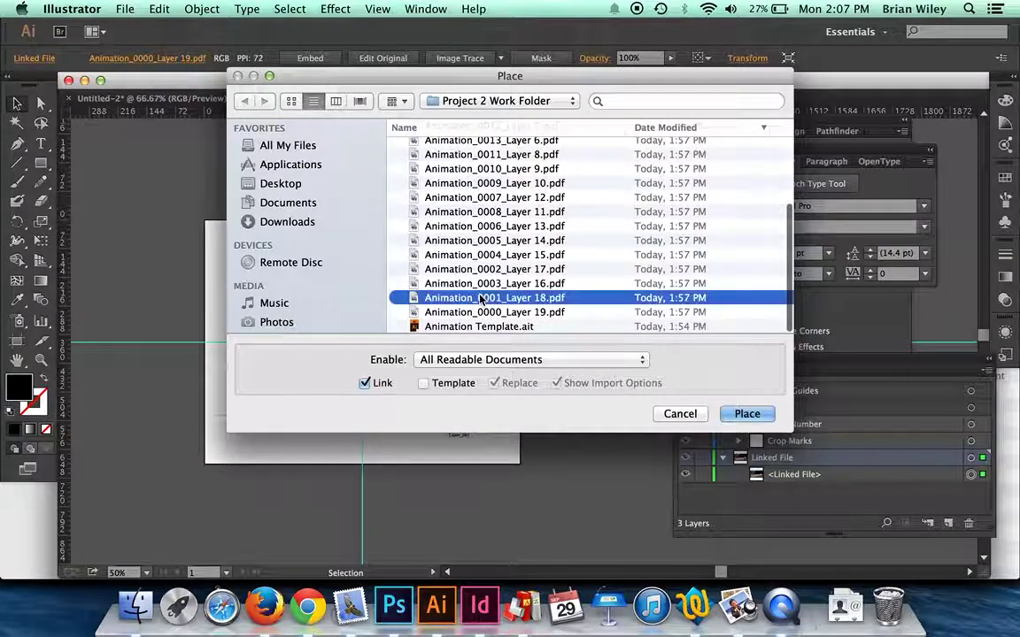
pyautogui.click(745, 420)
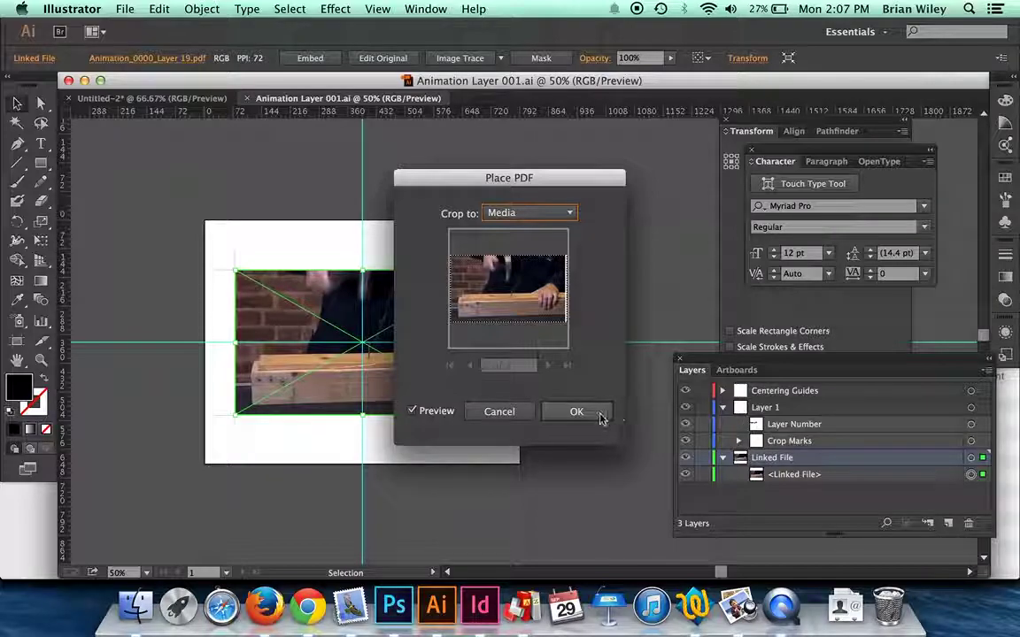
pyautogui.click(575, 412)
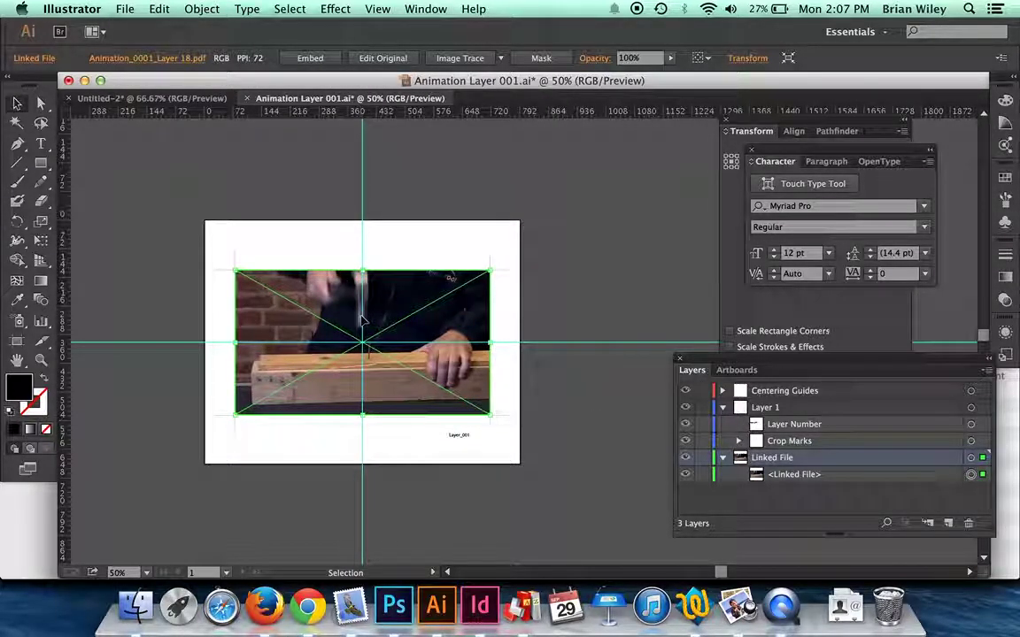
# Step: Zoom in on the label and change its text from Layer_001 to Layer_002
pyautogui.press('z')
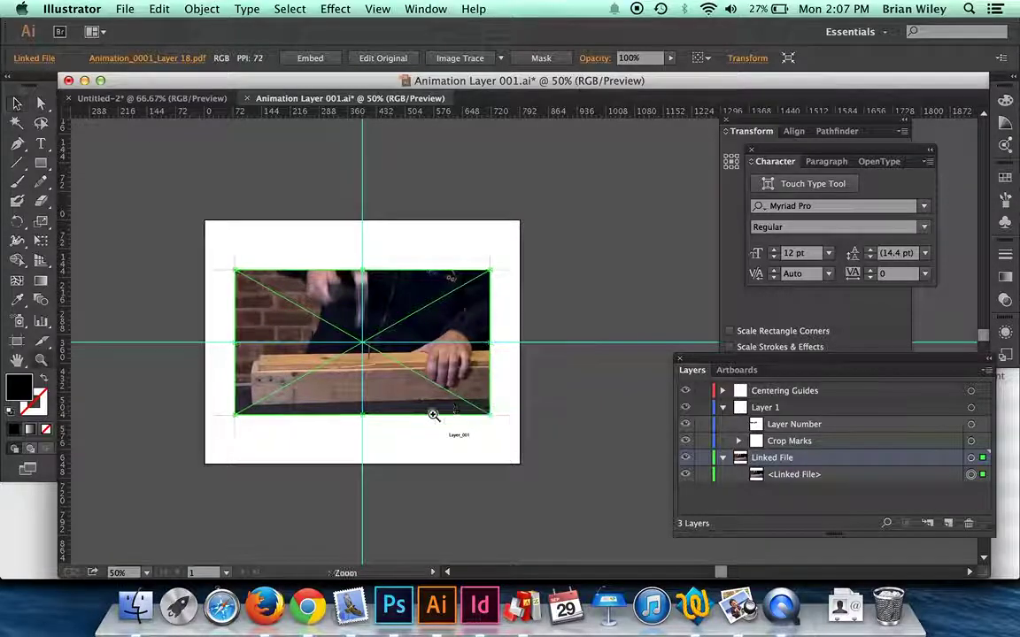
pyautogui.moveTo(419, 416); pyautogui.dragTo(510, 472)
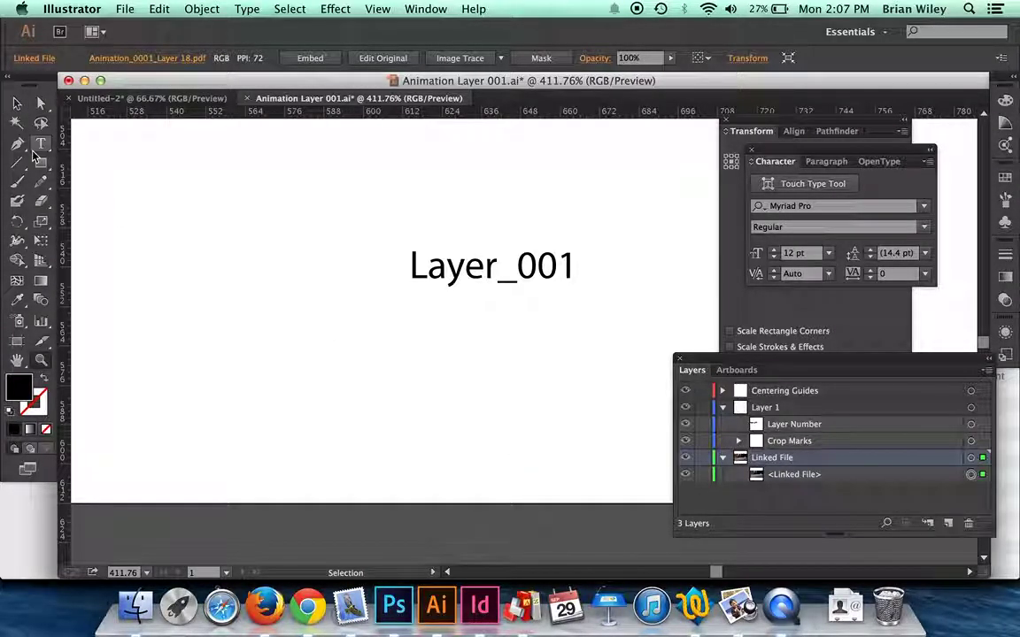
pyautogui.click(40, 144)
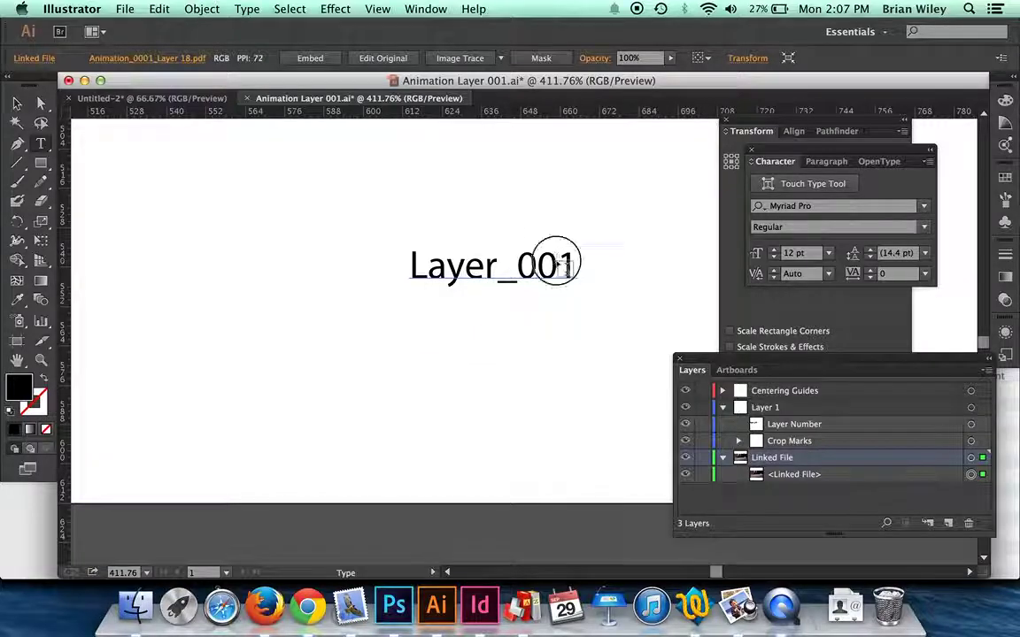
pyautogui.moveTo(560, 265); pyautogui.dragTo(579, 265)
pyautogui.write('2')
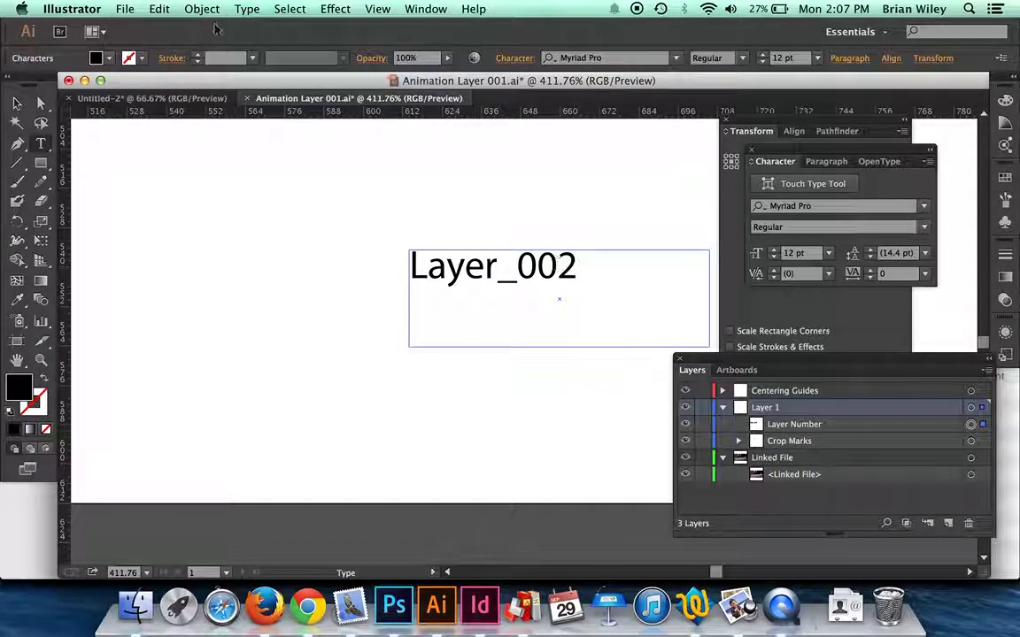
pyautogui.press('Escape')
pyautogui.click(125, 9)
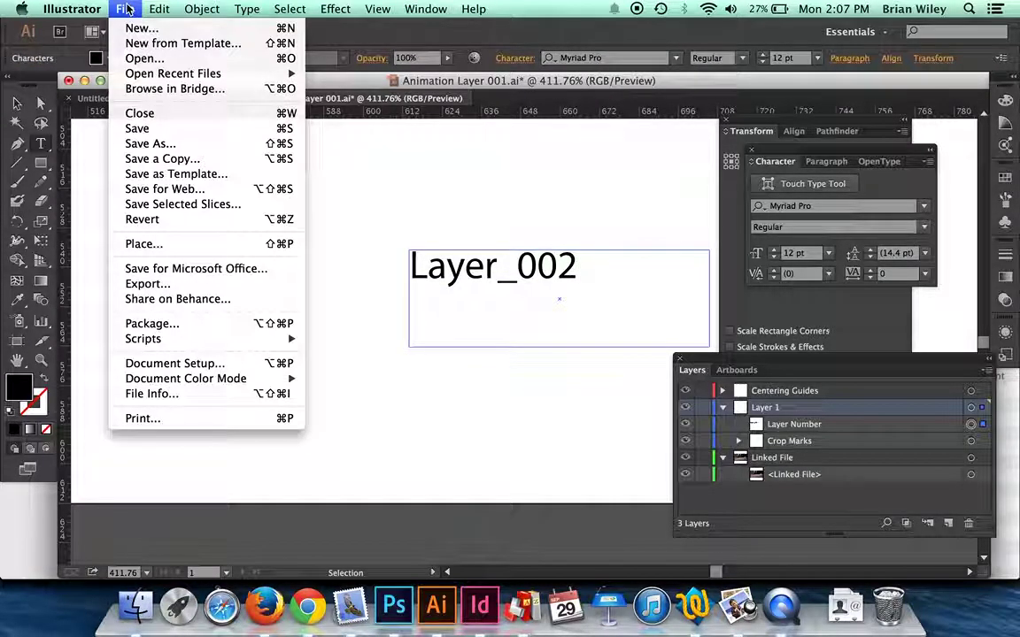
# Step: Save the relabelled frame as Animation Layer 002.ai with the default Illustrator options
pyautogui.click(147, 144)
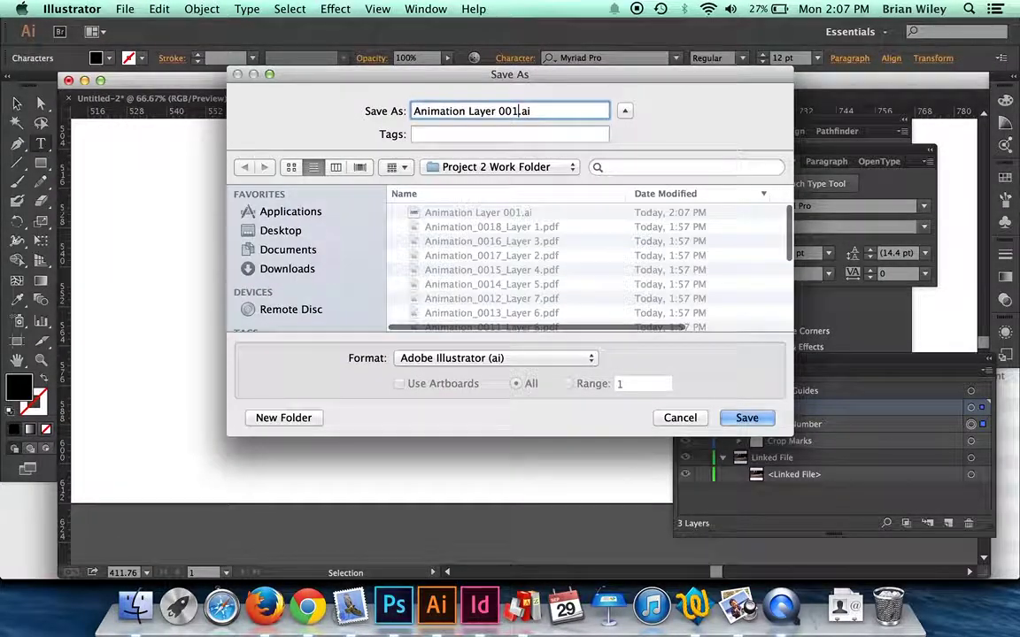
pyautogui.press('BackSpace')
pyautogui.write('2')
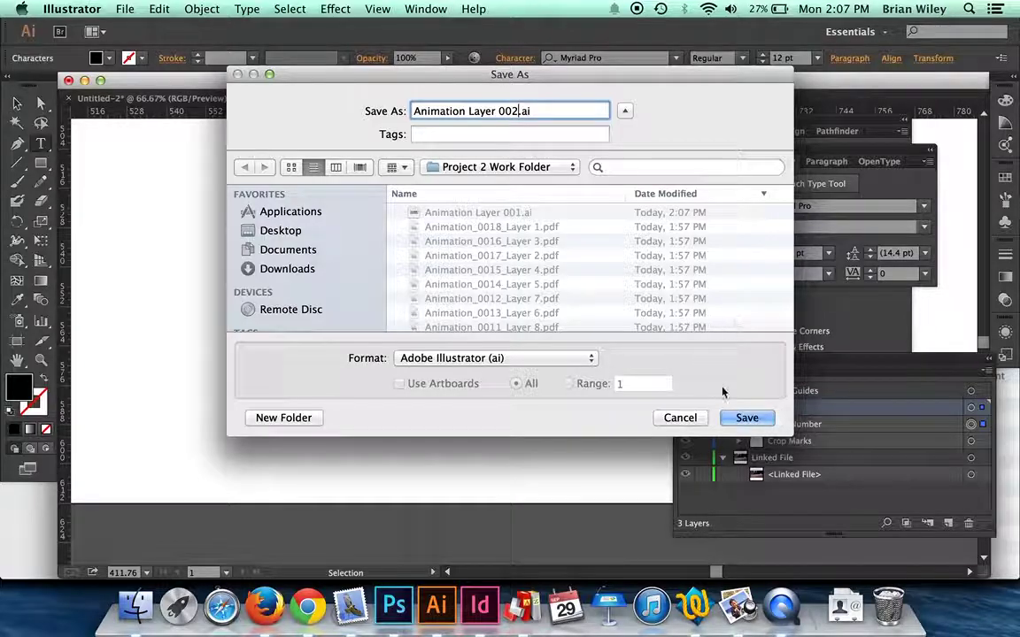
pyautogui.click(746, 418)
pyautogui.click(558, 530)
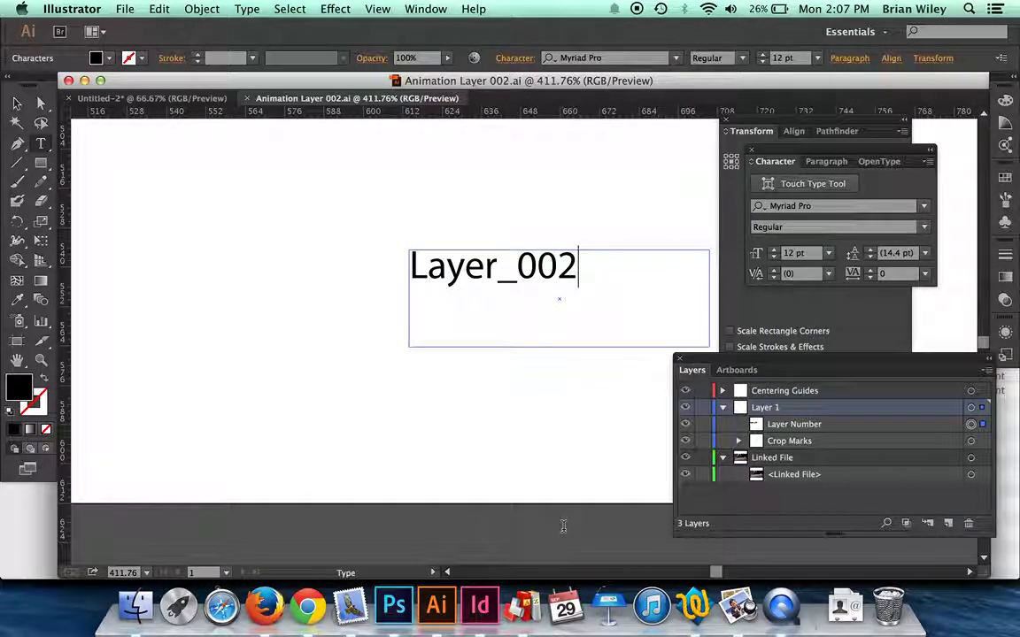
# Step: Delete the stray 'z' typed into the Layer_002 label and exit text editing
pyautogui.write('z')
pyautogui.press('BackSpace')
pyautogui.press('Escape')
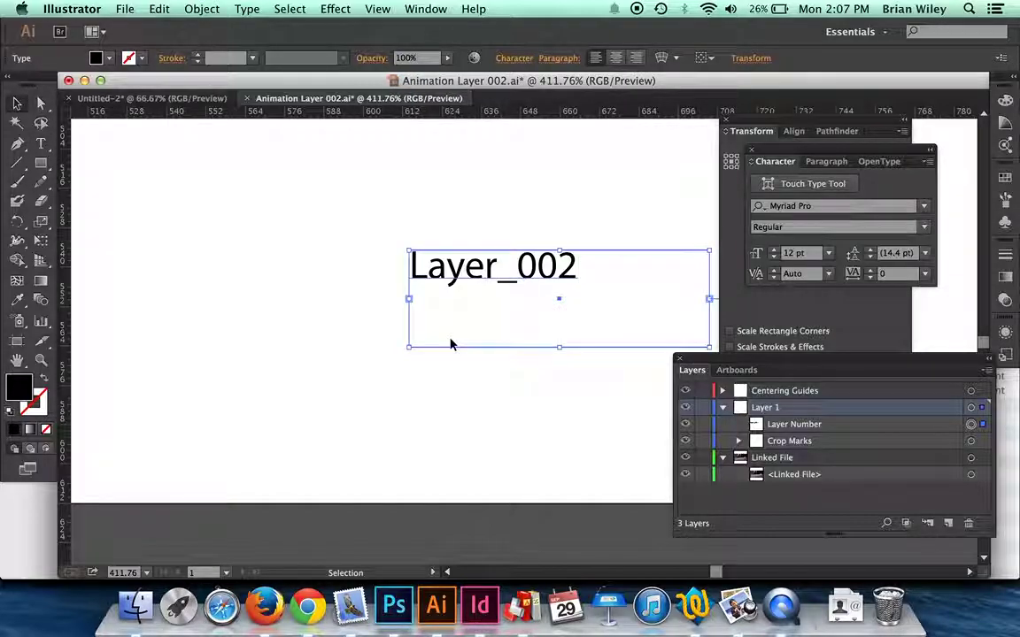
# Step: Zoom out to 66.67% so the whole hammer frame and its label fit in view
pyautogui.press('z')
pyautogui.keyDown('alt'); pyautogui.click(482, 237); pyautogui.keyUp('alt')
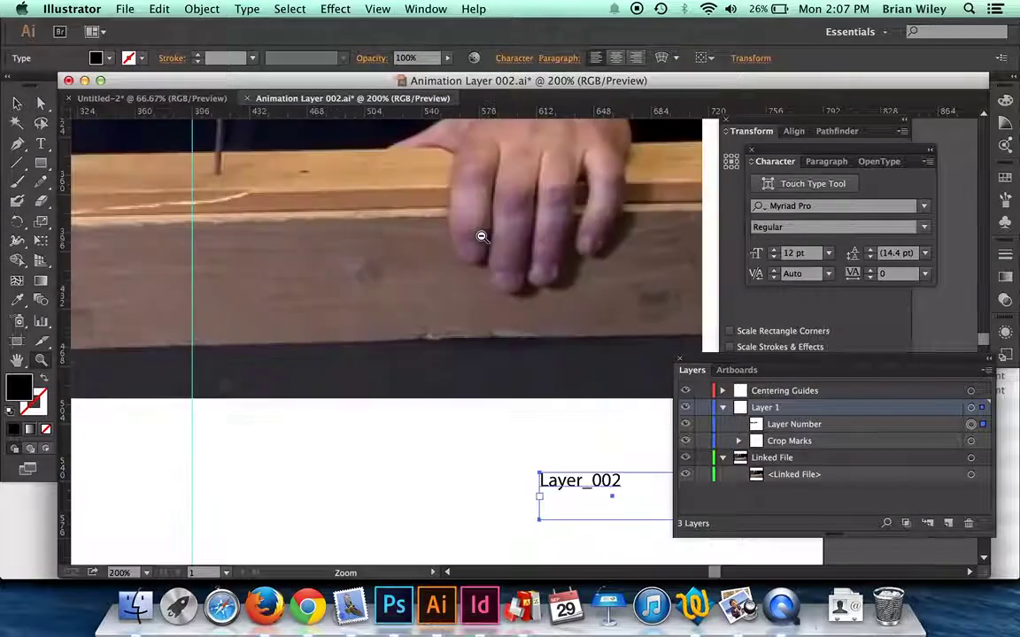
pyautogui.keyDown('alt'); pyautogui.click(482, 237); pyautogui.keyUp('alt')
pyautogui.keyDown('alt'); pyautogui.click(482, 237); pyautogui.keyUp('alt')
pyautogui.scroll(-2, 483, 237)
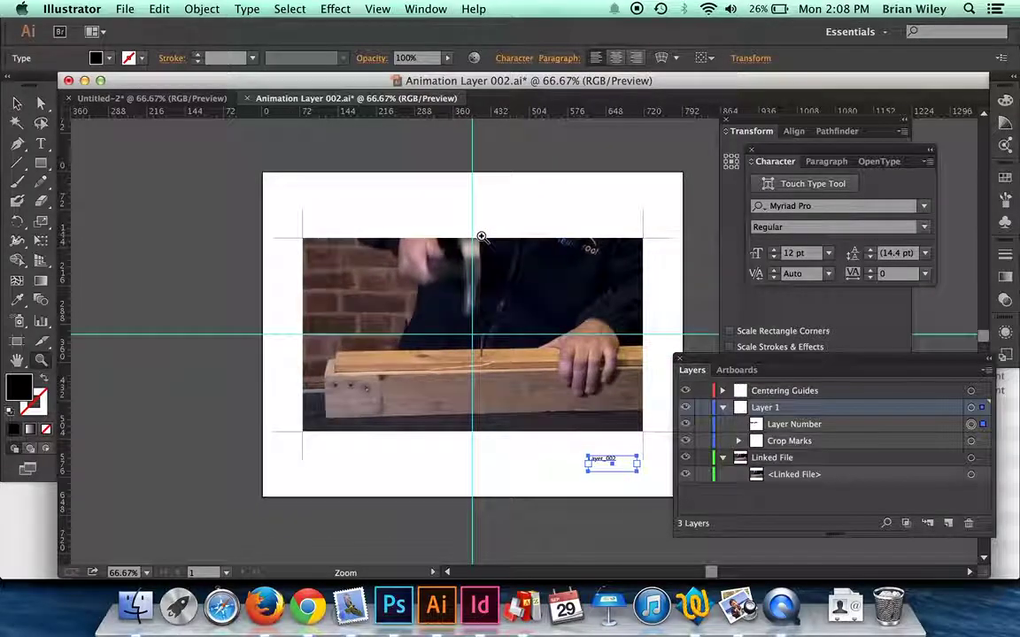